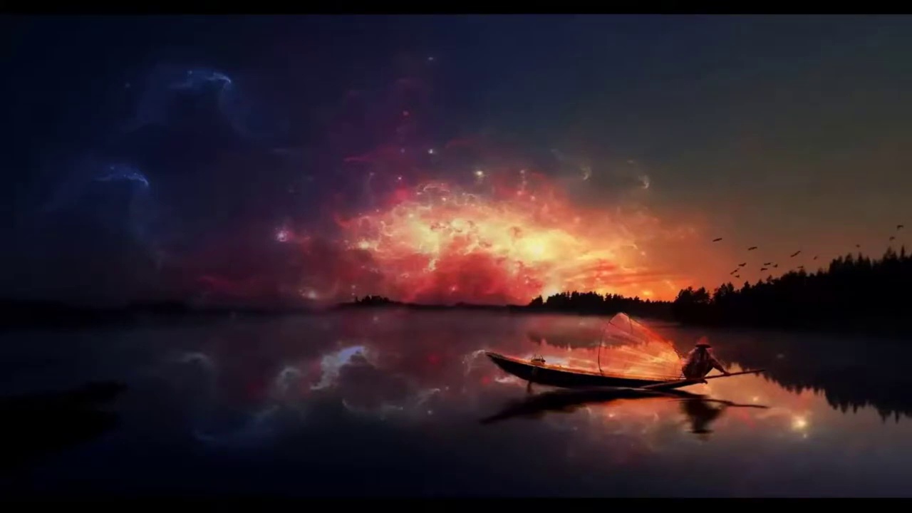
Step: Open the Windows Start menu to show the installed apps and the Word tile
key(super)
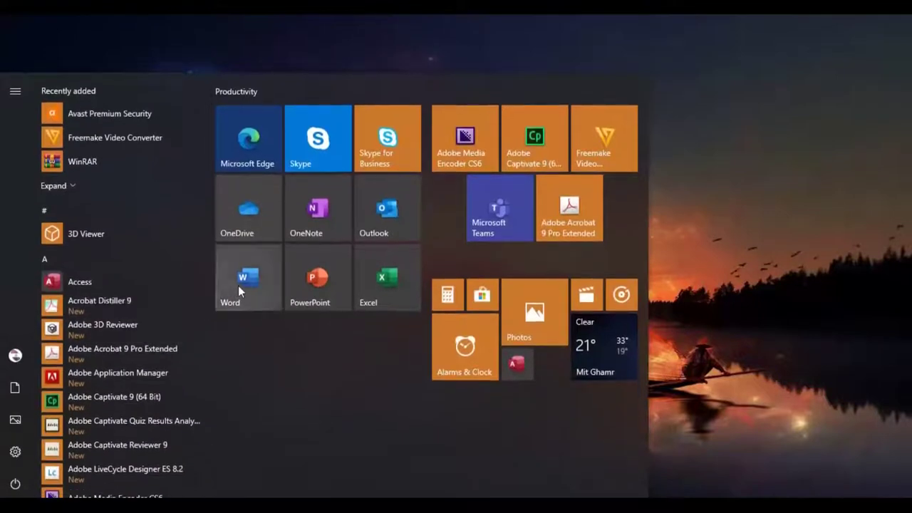
Step: Launch Word from the Start menu and create the blank document Document1
click(238, 285)
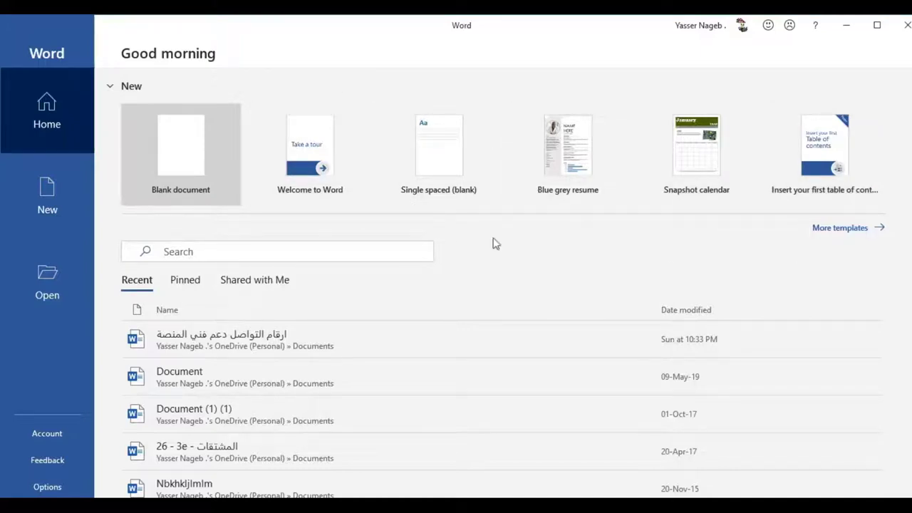
click(180, 164)
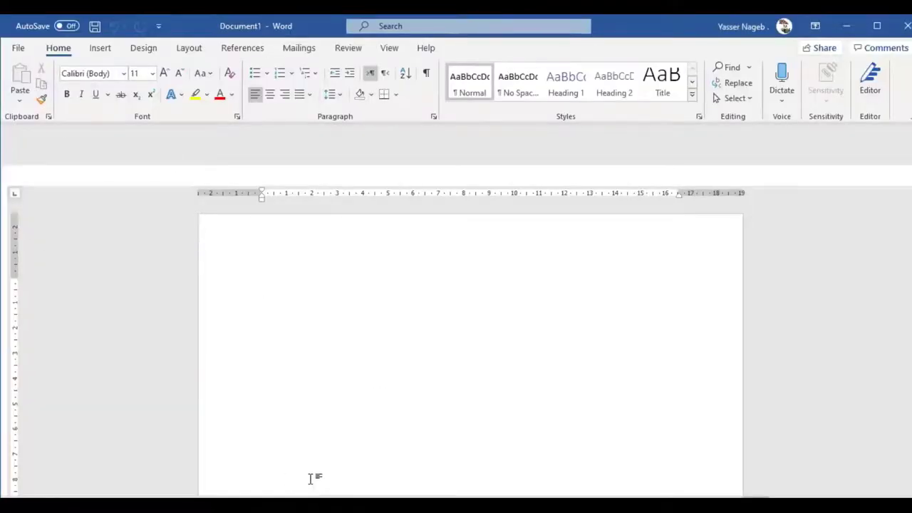
Step: Maximize the Word window and type the author's full name on the first line
click(877, 26)
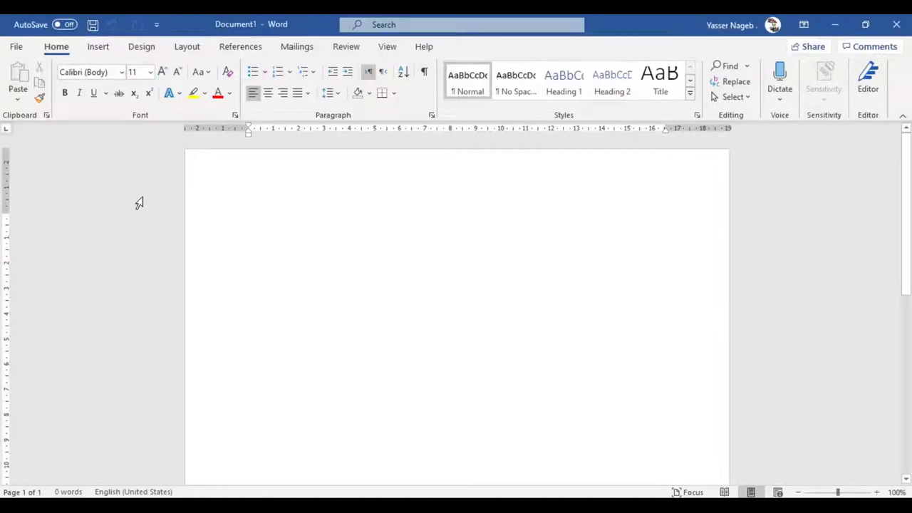
text(Yasser)
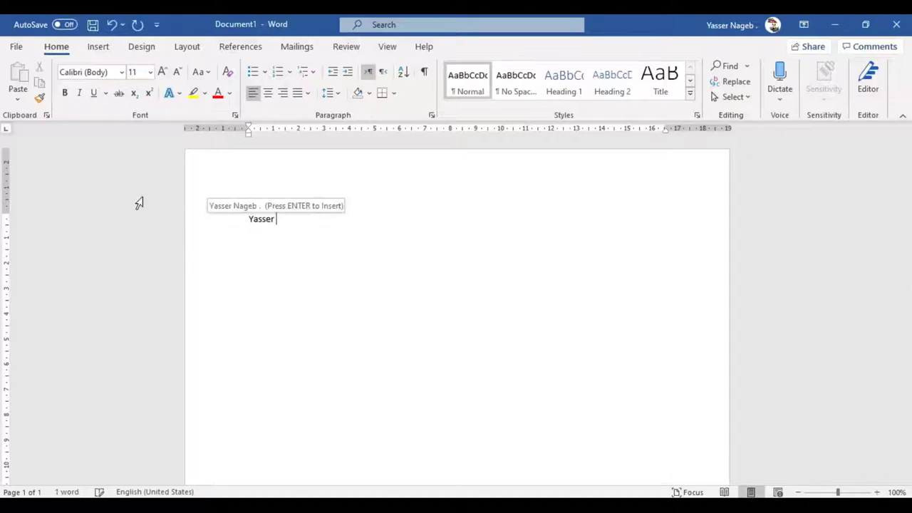
text( Nageb)
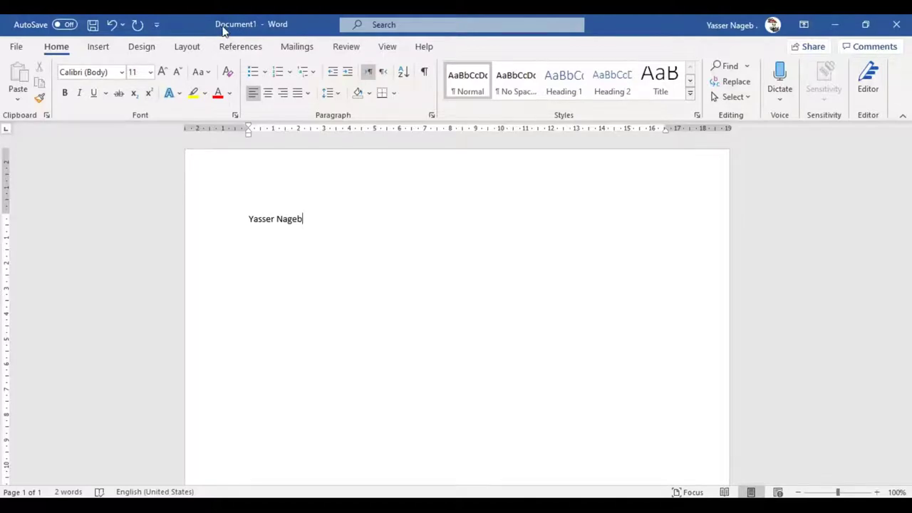
Step: Create a second blank document, Document2, from the File menu's New page
click(15, 47)
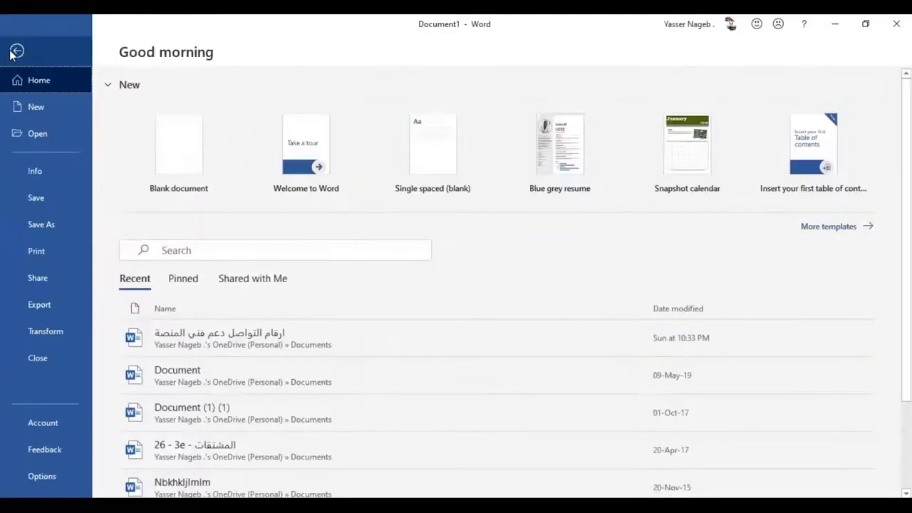
click(41, 112)
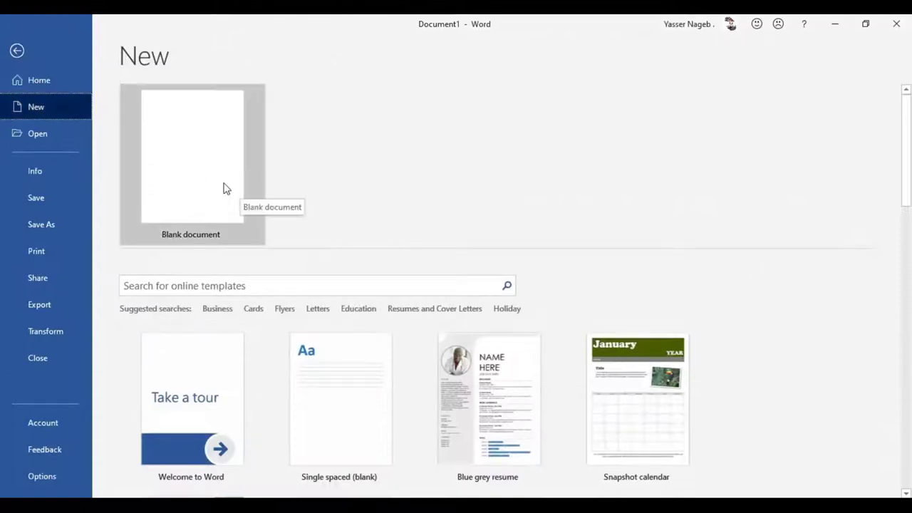
click(225, 188)
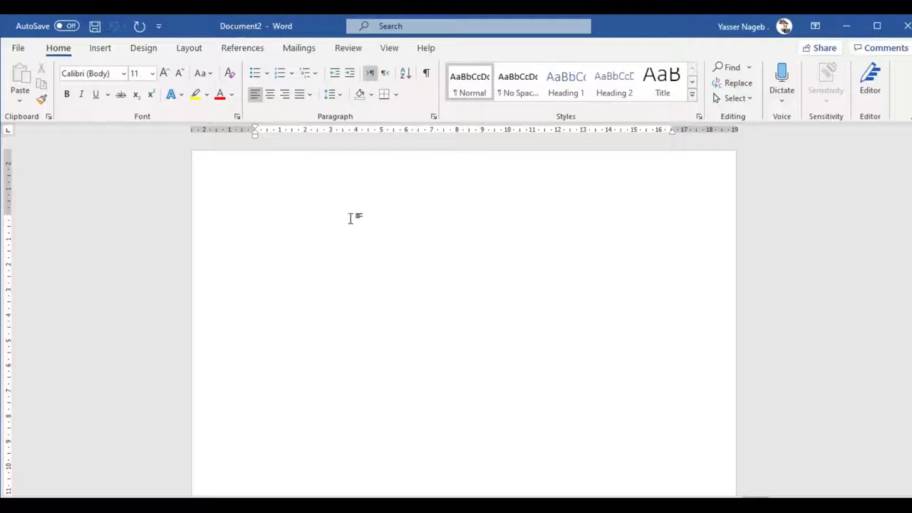
Step: Type '2', then below it 'Ctrl + N' enlarged to 105-point type
text(2)
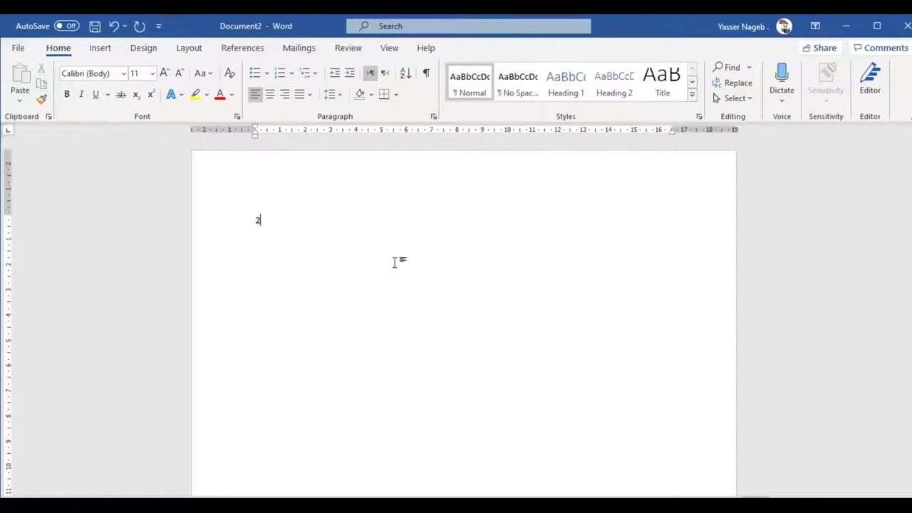
key(Return)
key(Return)
key(Return)
key(Return)
text(N)
triple_click(268, 320)
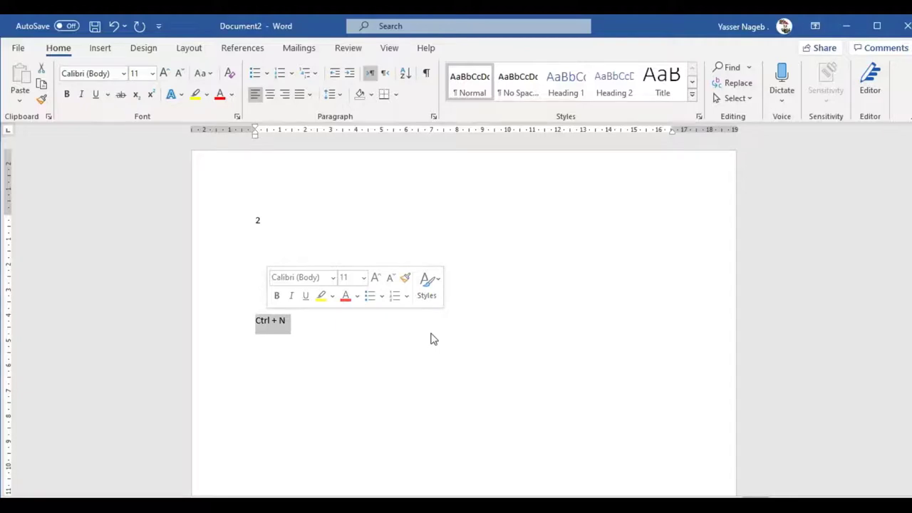
key(ctrl+bracketright)
key(ctrl+bracketright)
key(ctrl+bracketright)
key(ctrl+bracketright)
key(ctrl+bracketright)
key(ctrl+bracketright)
key(ctrl+bracketright)
key(ctrl+bracketright)
key(ctrl+bracketright)
key(ctrl+bracketright)
key(ctrl+bracketright)
key(ctrl+bracketright)
key(ctrl+bracketright)
key(ctrl+bracketright)
key(ctrl+bracketright)
key(ctrl+bracketright)
key(ctrl+bracketright)
key(ctrl+bracketright)
key(ctrl+bracketright)
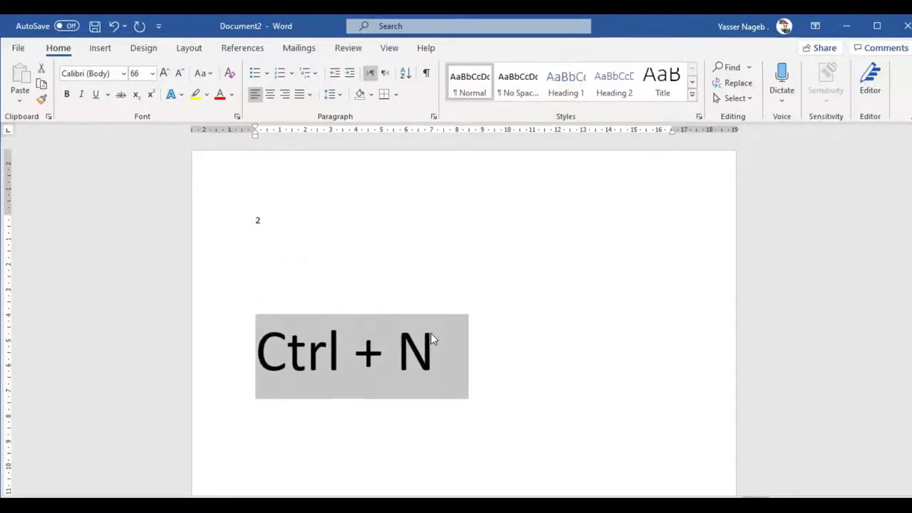
key(ctrl+bracketright)
key(ctrl+bracketright)
key(ctrl+bracketright)
key(ctrl+bracketright)
key(ctrl+bracketright)
key(ctrl+bracketright)
key(ctrl+bracketright)
key(ctrl+bracketright)
key(ctrl+bracketright)
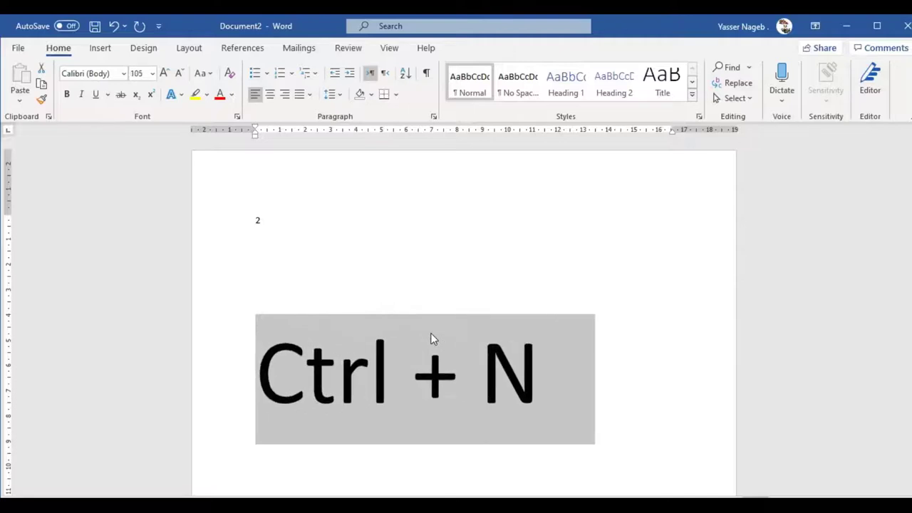
click(492, 257)
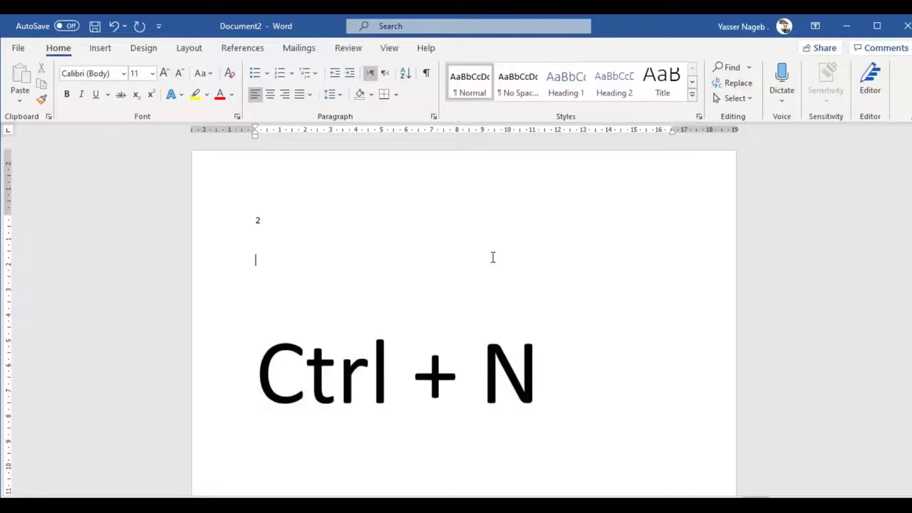
scroll(493, 258, down, 2)
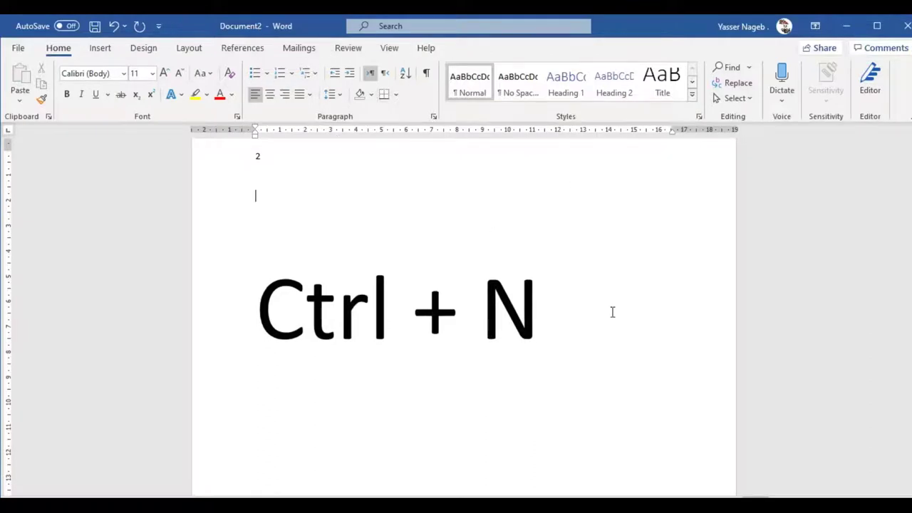
Step: Create a third blank document, Document3, with Ctrl+N
click(19, 48)
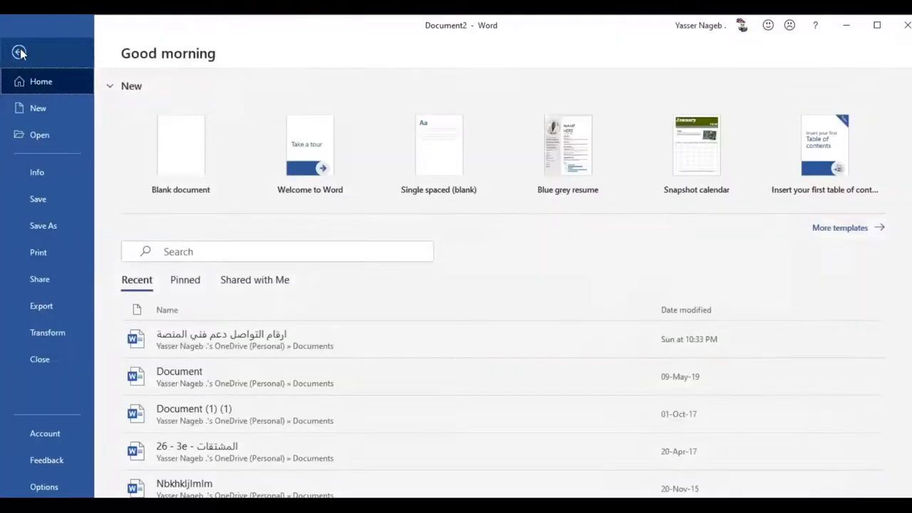
click(19, 53)
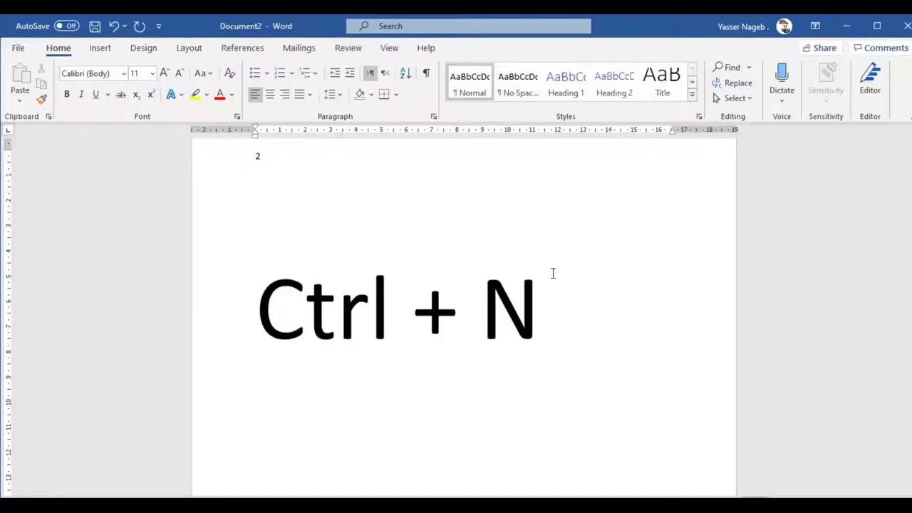
key(ctrl+n)
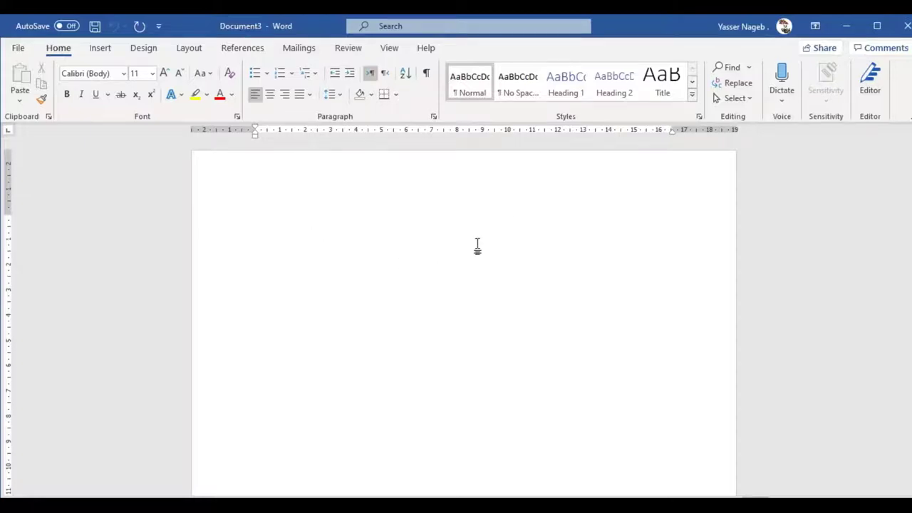
Step: Switch back to Document2 and maximize its window
click(18, 48)
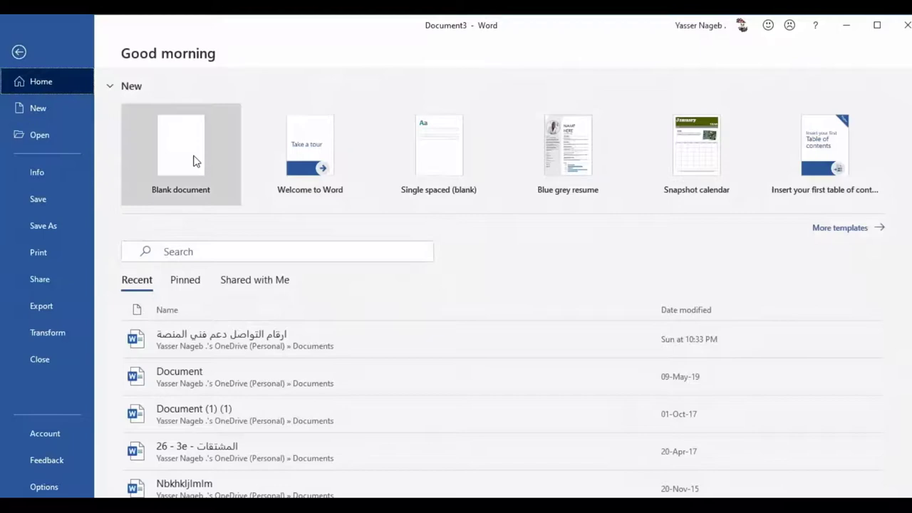
click(22, 51)
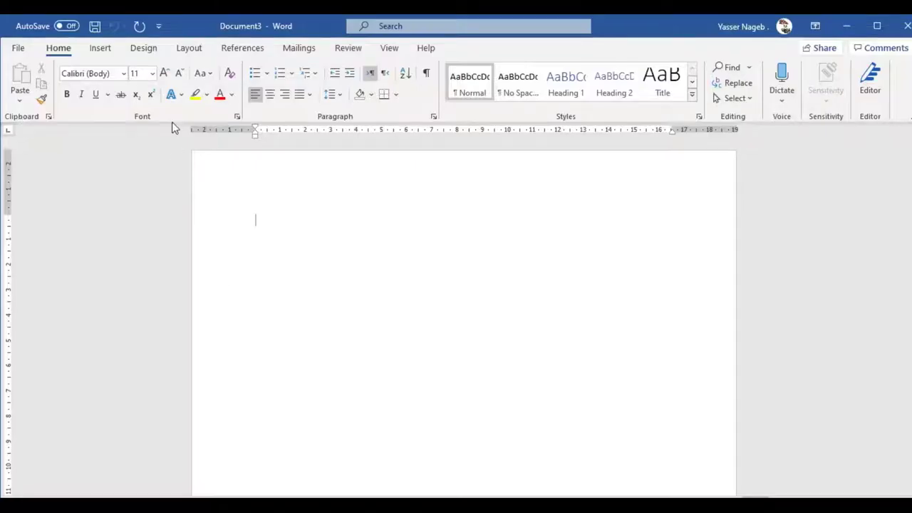
click(483, 484)
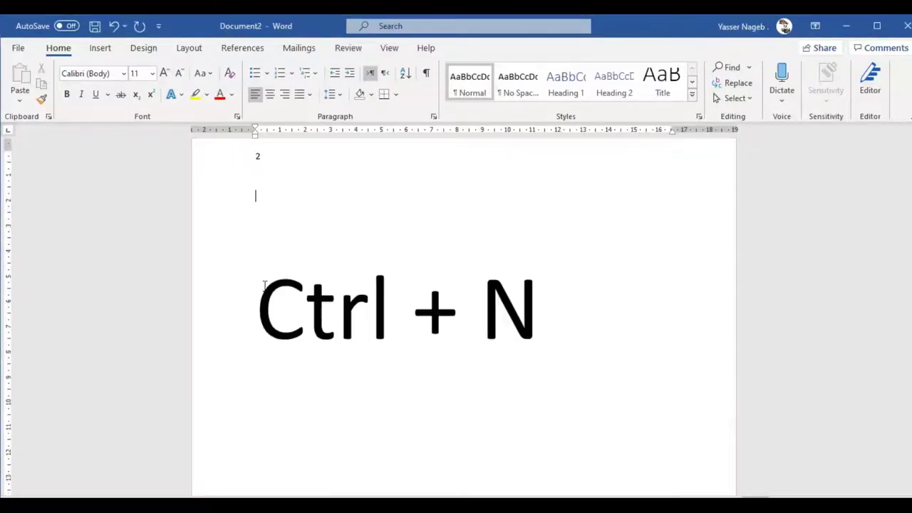
click(876, 26)
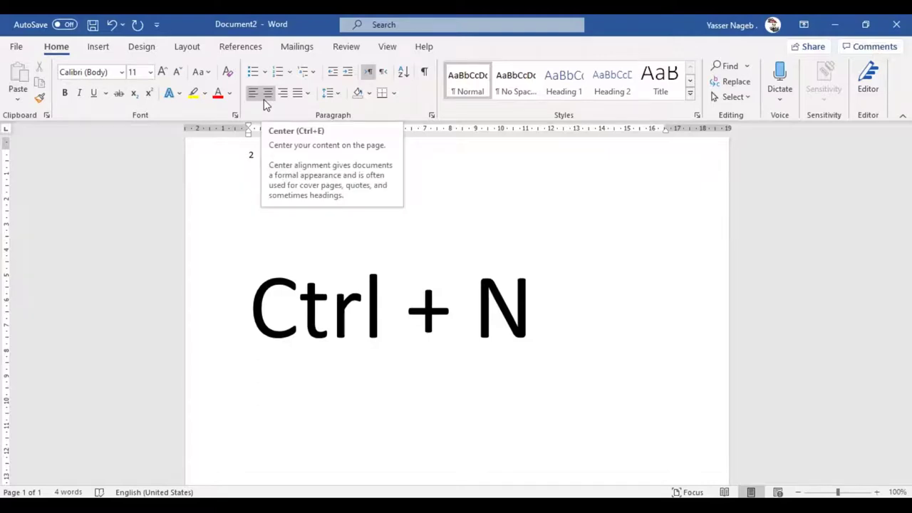
Step: Open the New templates page from Document2 and browse the gallery
click(16, 49)
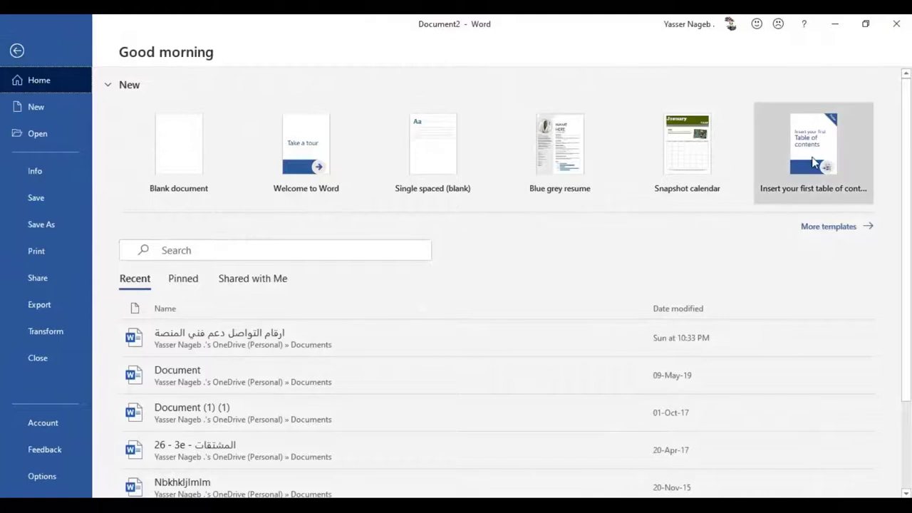
click(24, 110)
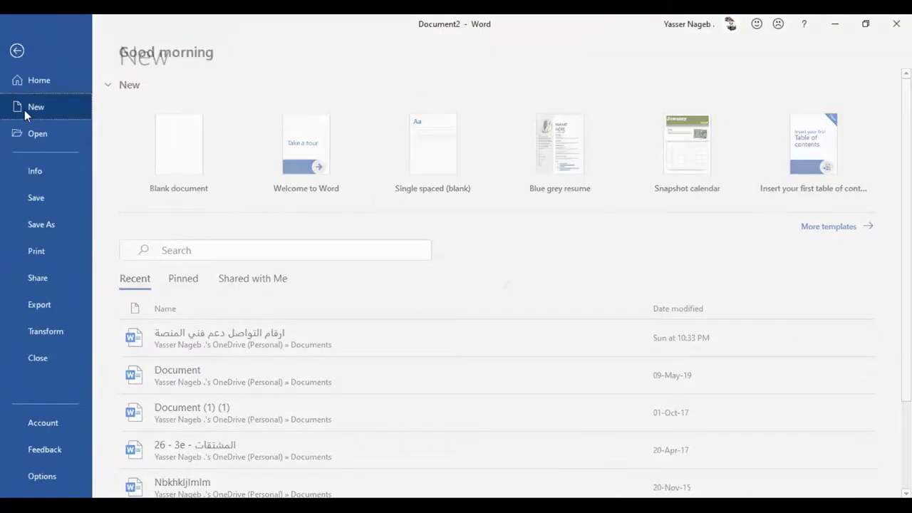
scroll(307, 189, down, 3)
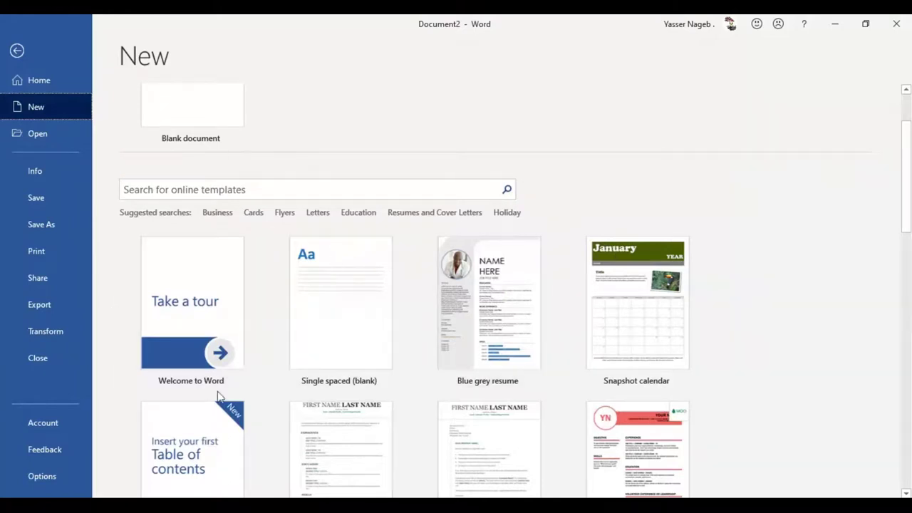
scroll(276, 183, down, 3)
scroll(264, 320, down, 2)
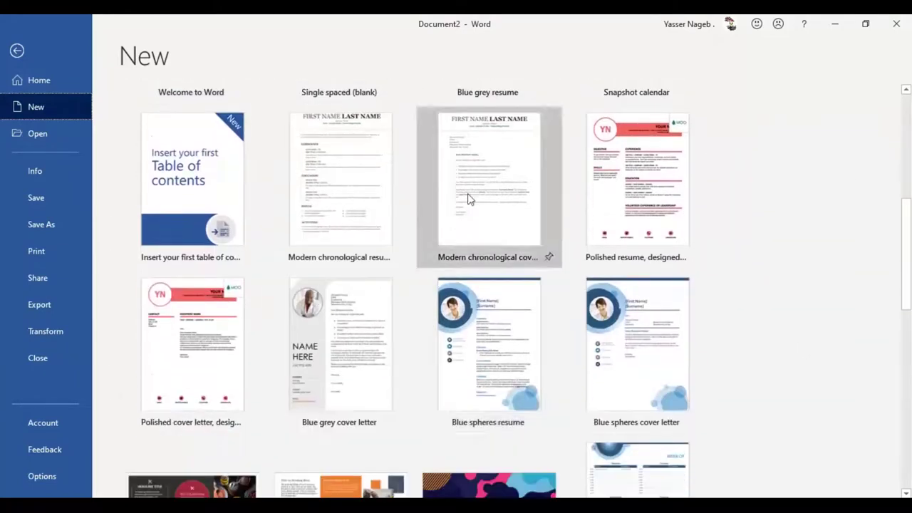
scroll(339, 190, down, 4)
scroll(339, 191, down, 2)
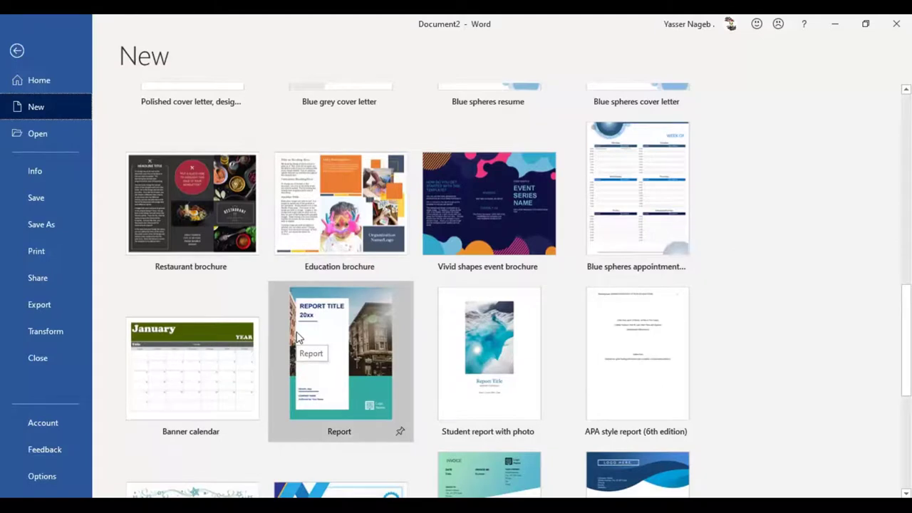
scroll(297, 336, up, 3)
scroll(279, 321, up, 4)
scroll(261, 320, up, 3)
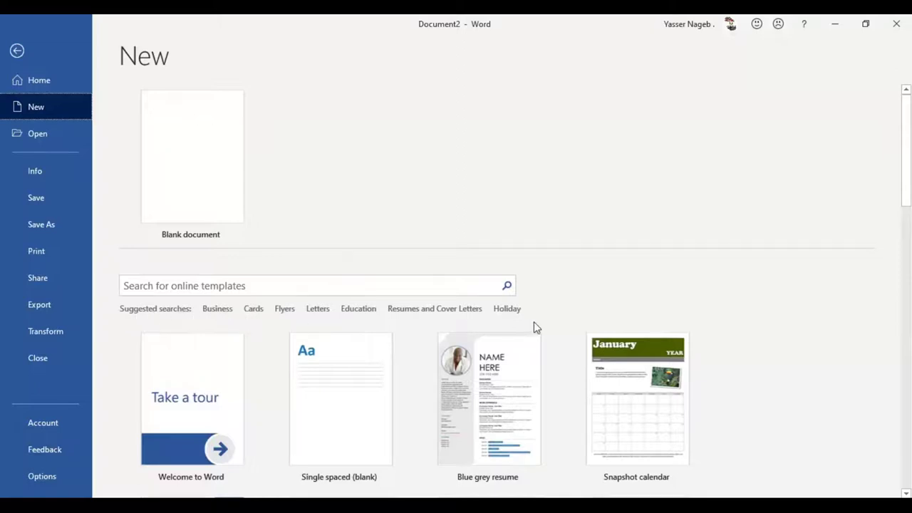
Step: Scroll the template gallery down to the row with Restaurant and Education brochures
click(383, 287)
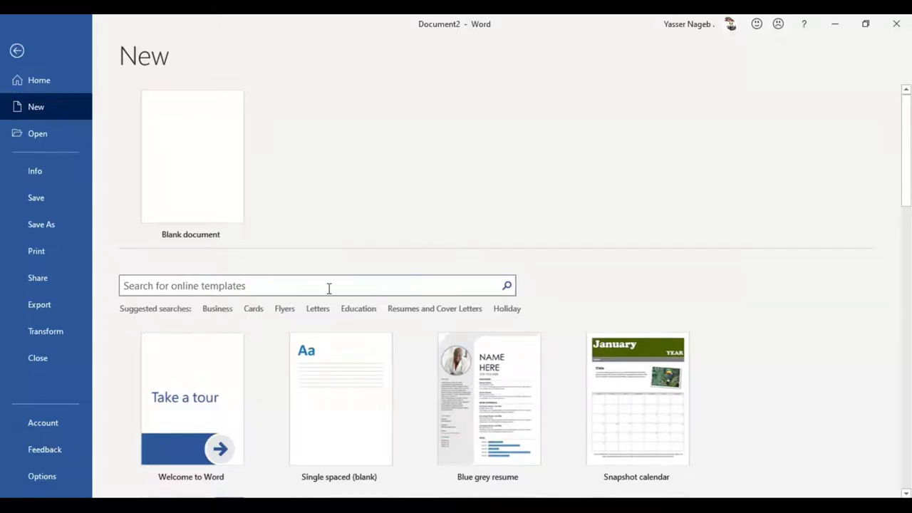
scroll(539, 296, down, 3)
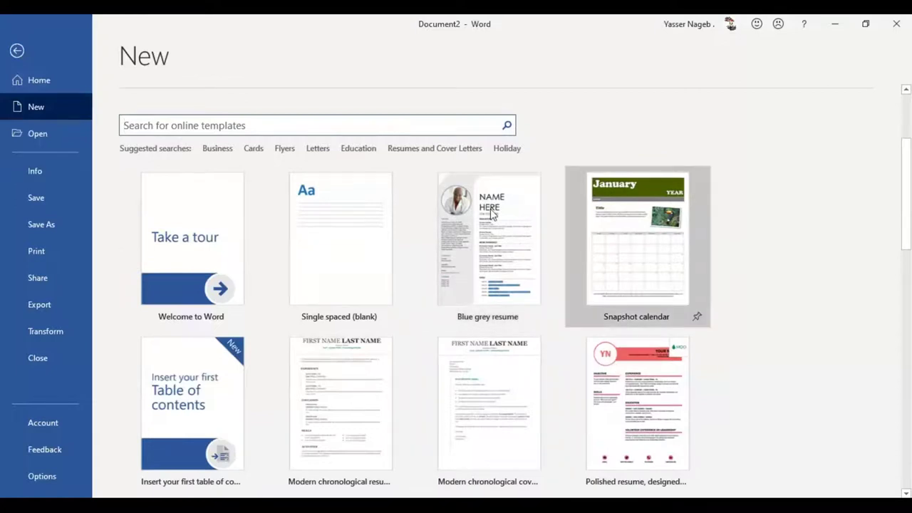
scroll(514, 247, down, 1)
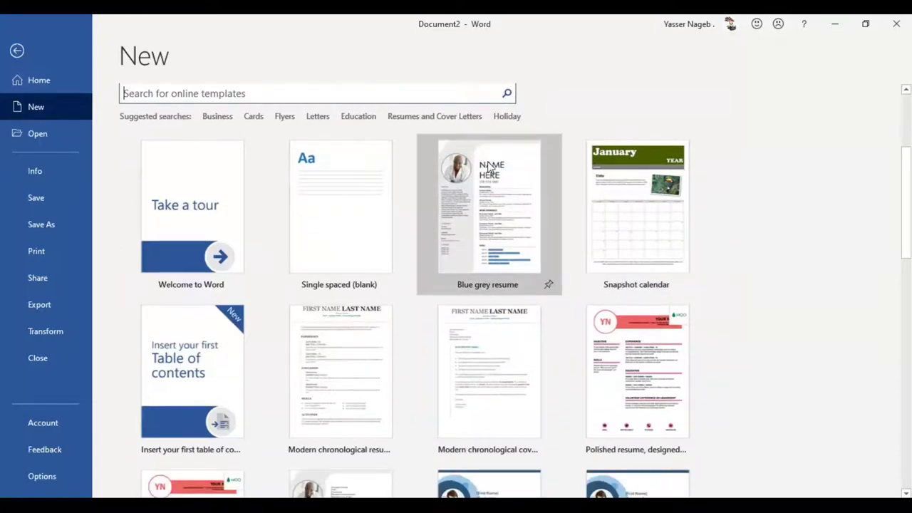
scroll(505, 224, down, 1)
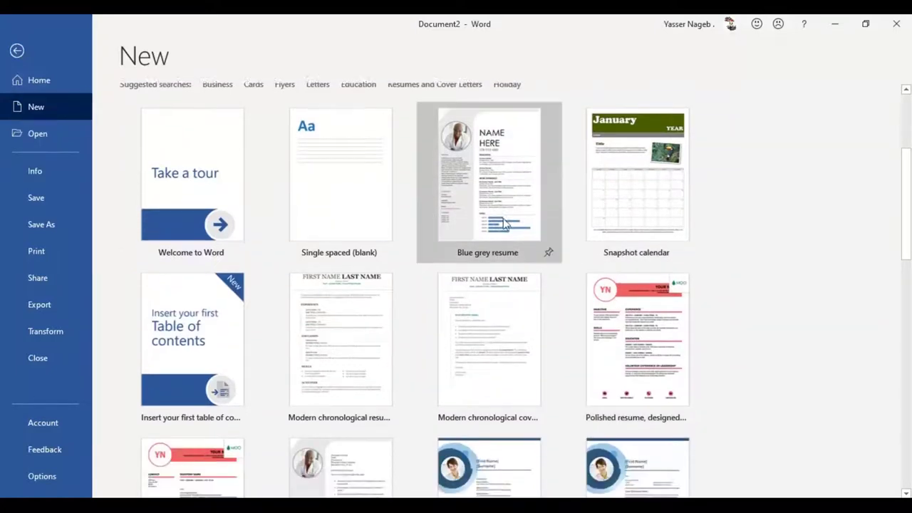
scroll(505, 225, down, 2)
scroll(537, 418, down, 4)
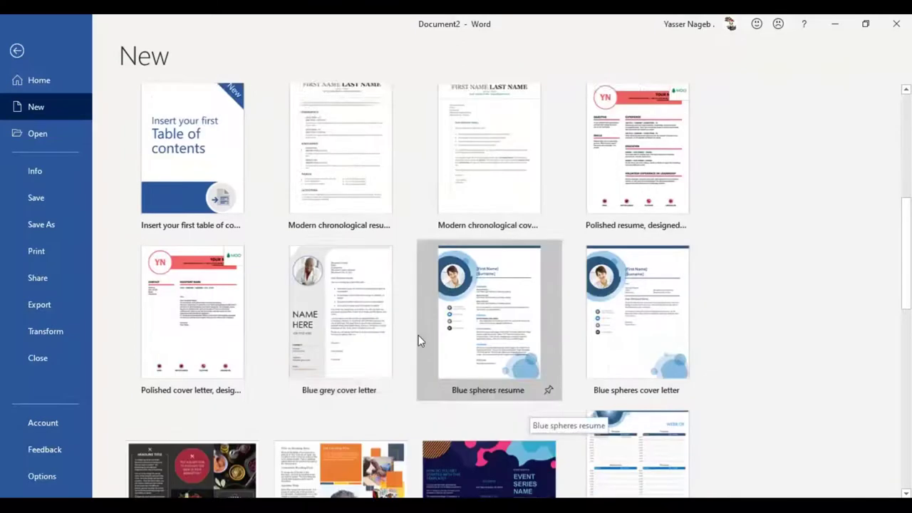
scroll(419, 335, down, 1)
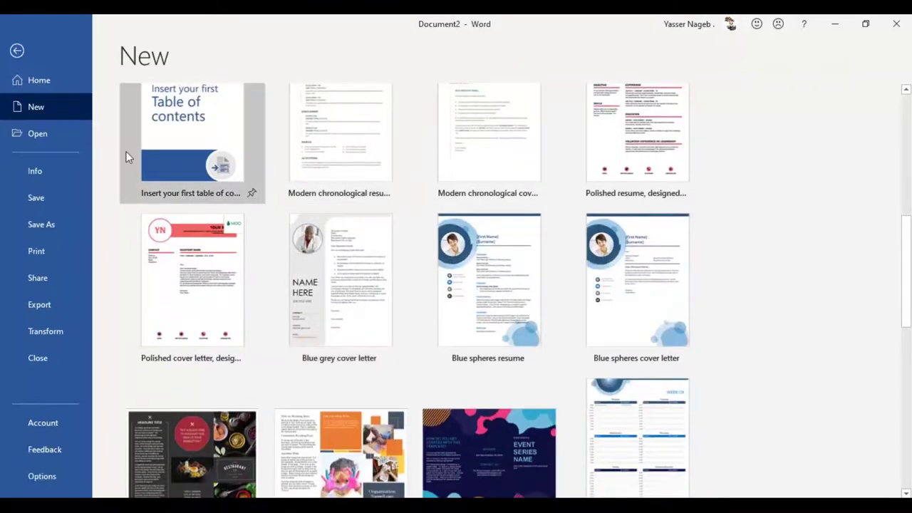
scroll(127, 157, down, 5)
scroll(178, 275, down, 1)
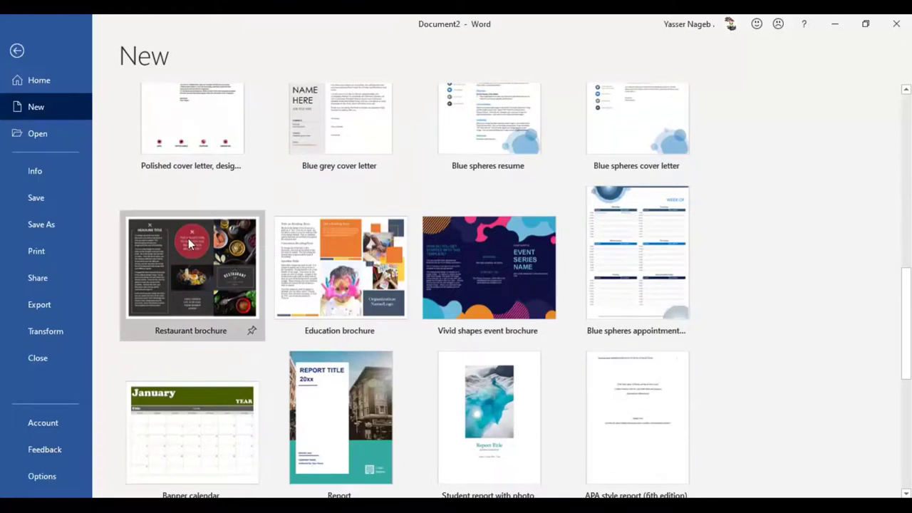
scroll(563, 279, down, 1)
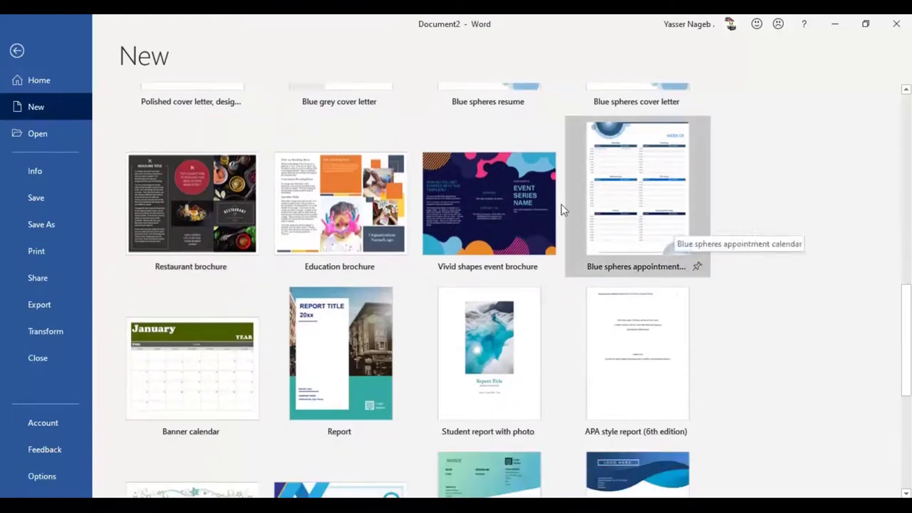
scroll(562, 206, down, 1)
scroll(287, 332, down, 3)
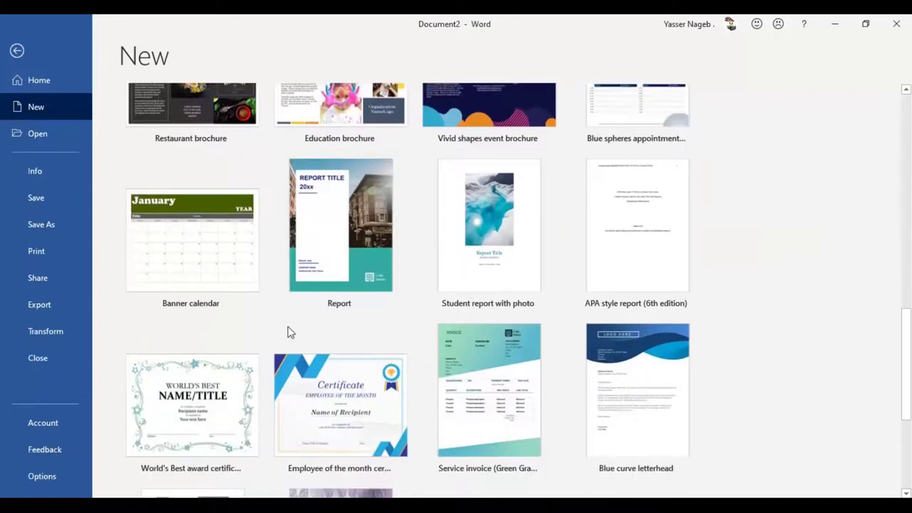
scroll(368, 475, down, 1)
scroll(314, 377, down, 1)
scroll(313, 378, down, 2)
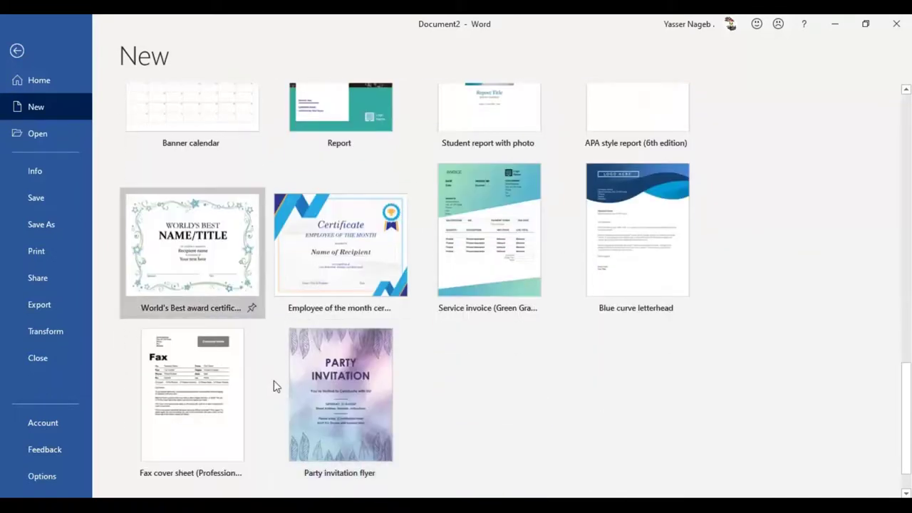
scroll(397, 176, up, 4)
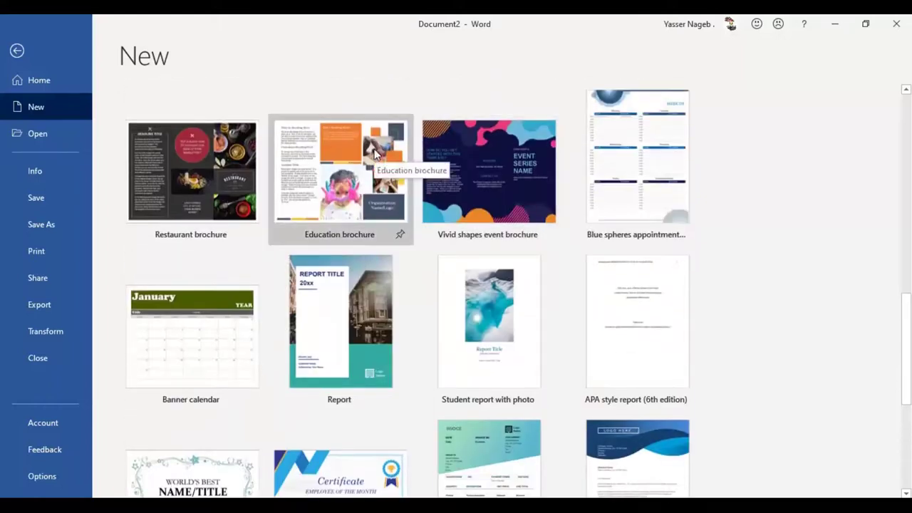
Step: Preview the Education brochure template and create Document5 from it
click(331, 184)
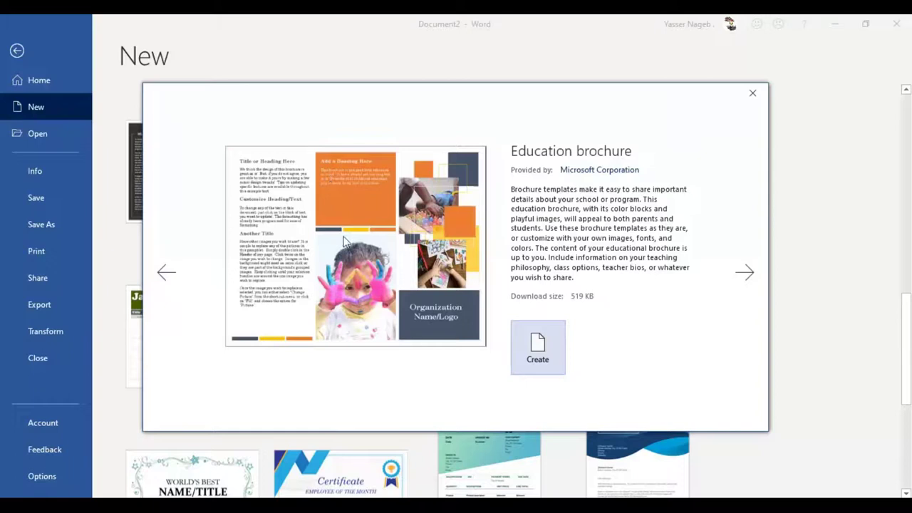
click(550, 352)
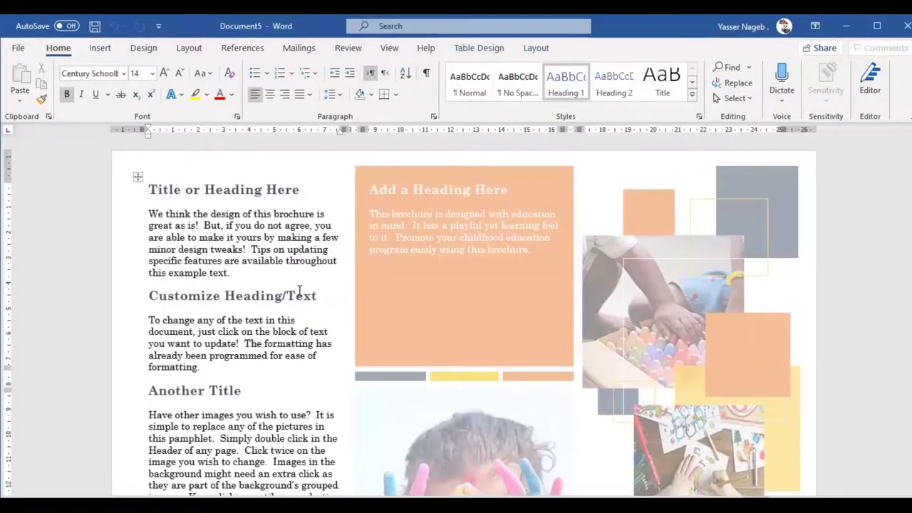
Step: Select the orange panel's body text and 'Add a Heading Here' heading in the brochure
scroll(492, 248, down, 2)
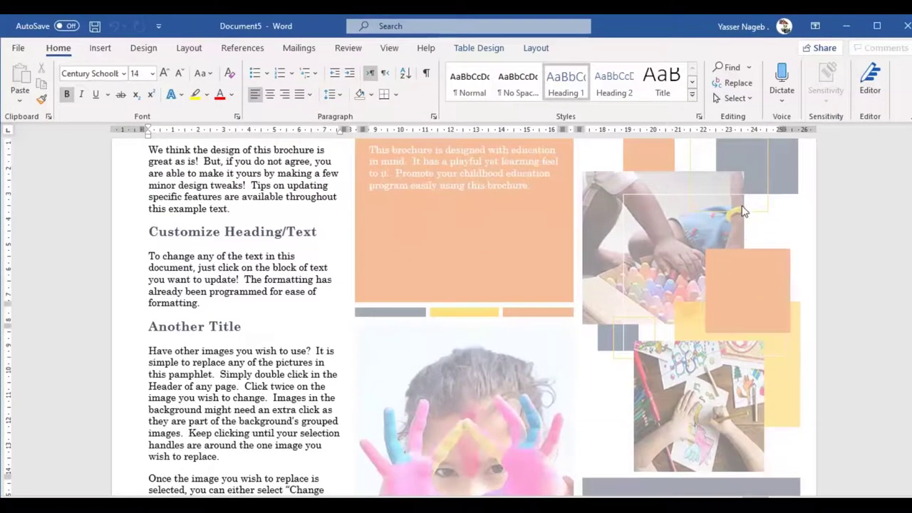
scroll(518, 271, up, 1)
scroll(517, 271, up, 1)
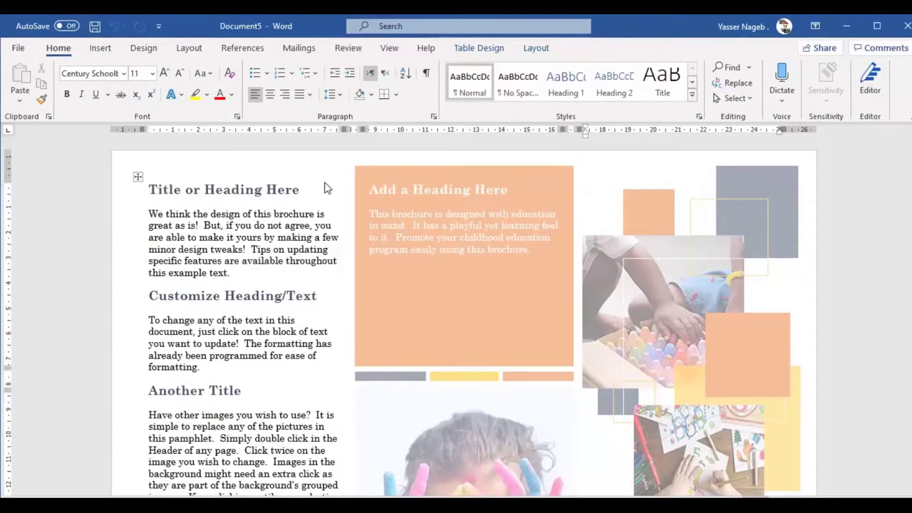
click(446, 245)
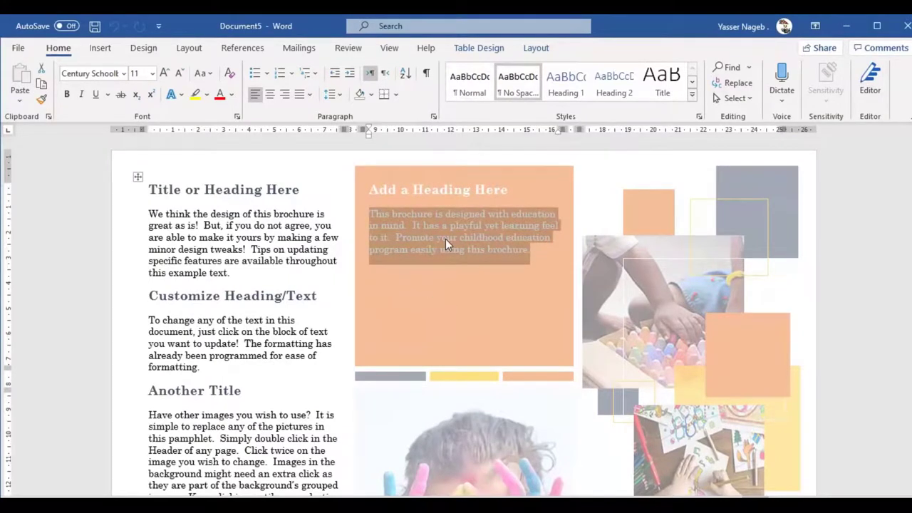
click(450, 188)
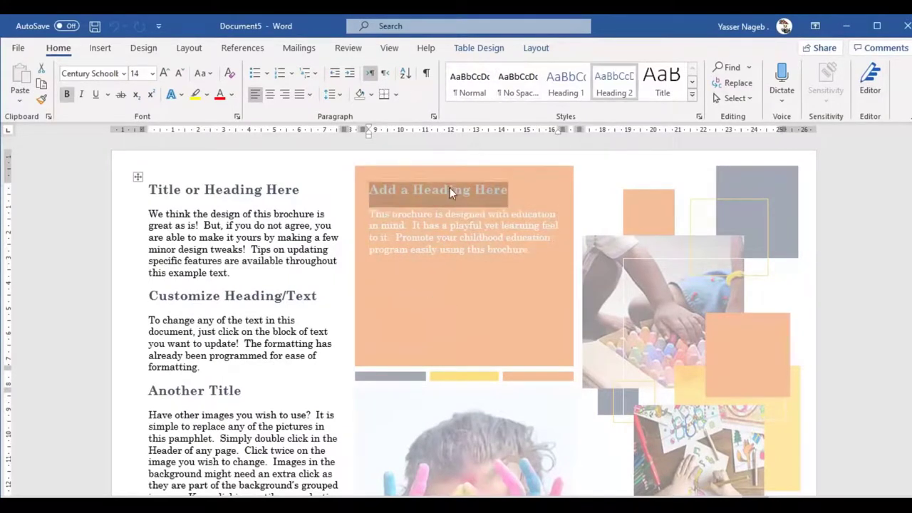
click(652, 309)
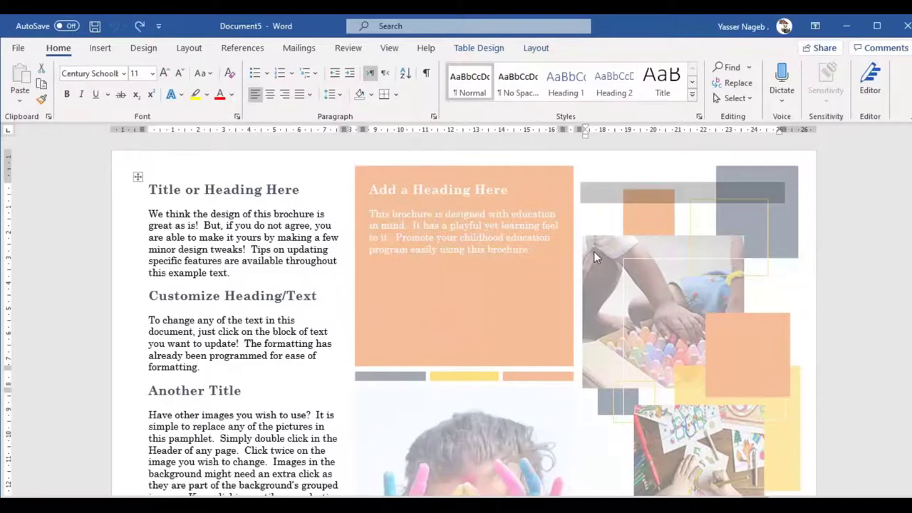
scroll(463, 244, down, 2)
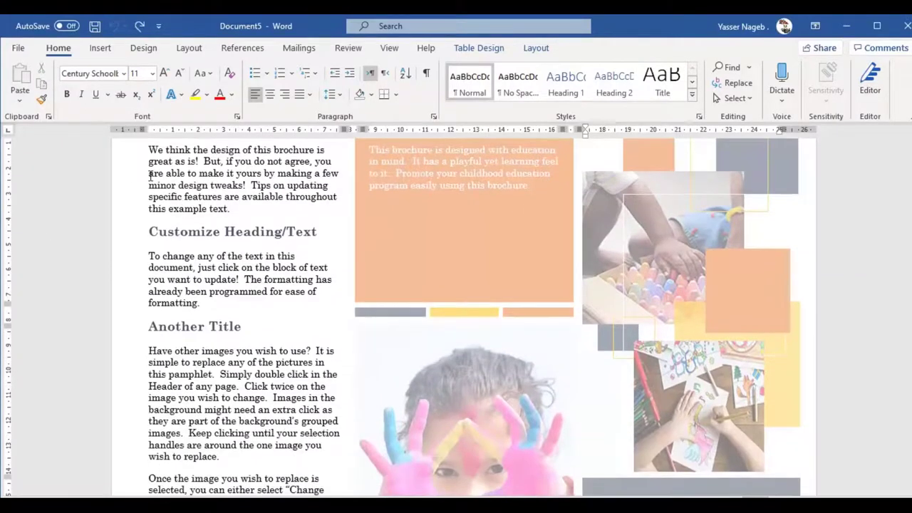
Step: Select the 'We think the design' paragraph, then all text in the middle text box
triple_click(150, 175)
scroll(151, 182, down, 2)
scroll(235, 285, down, 5)
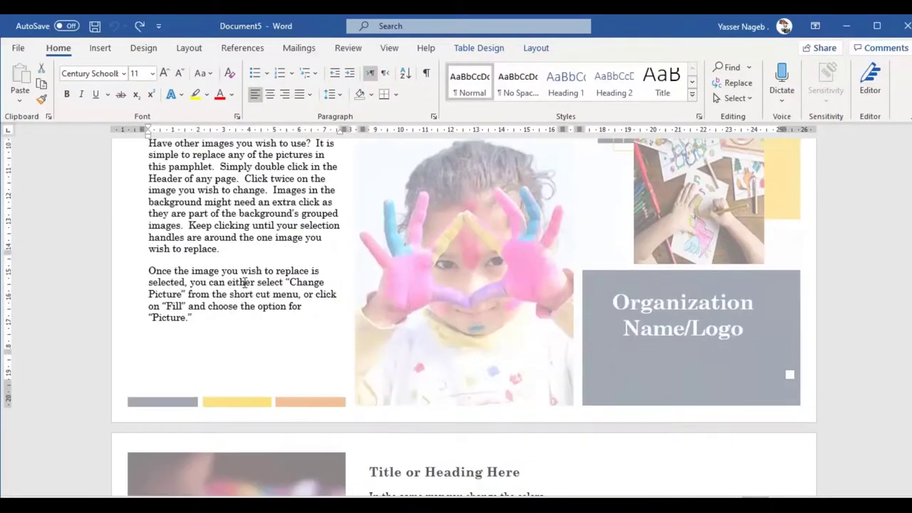
scroll(267, 299, down, 8)
scroll(511, 237, down, 3)
key(ctrl+a)
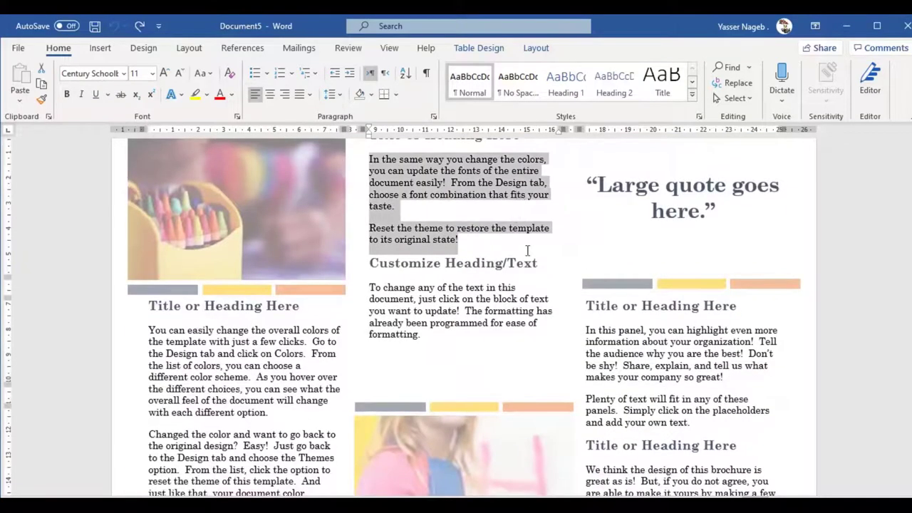
scroll(239, 258, up, 1)
scroll(239, 258, up, 3)
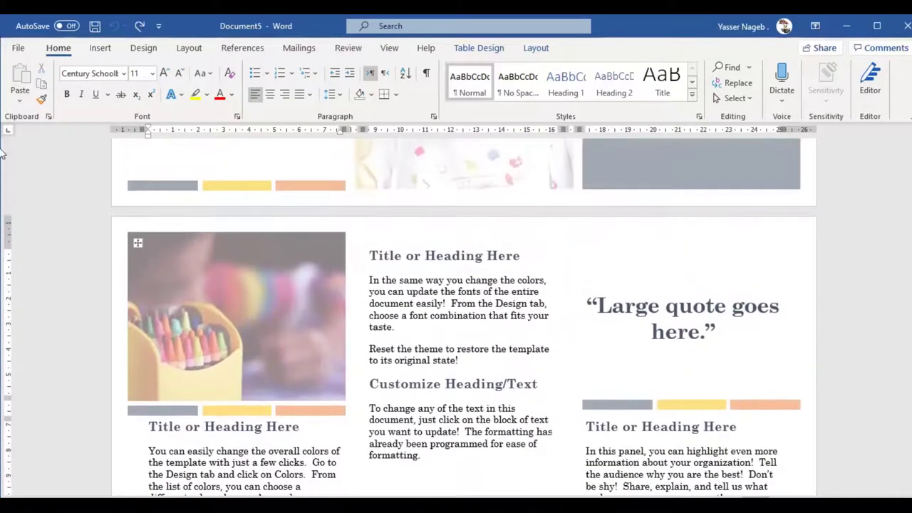
Step: On the File menu's New page, preview the Blue grey resume template and create it
click(17, 48)
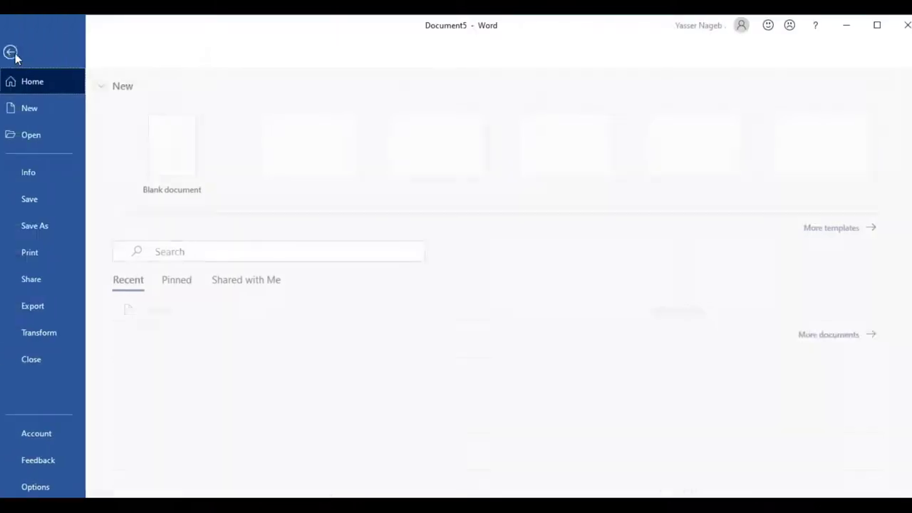
scroll(207, 271, down, 2)
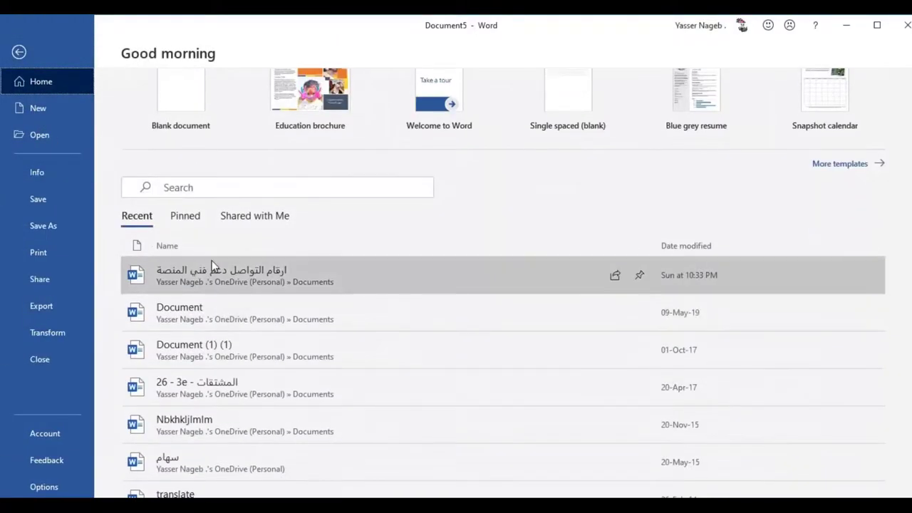
click(28, 111)
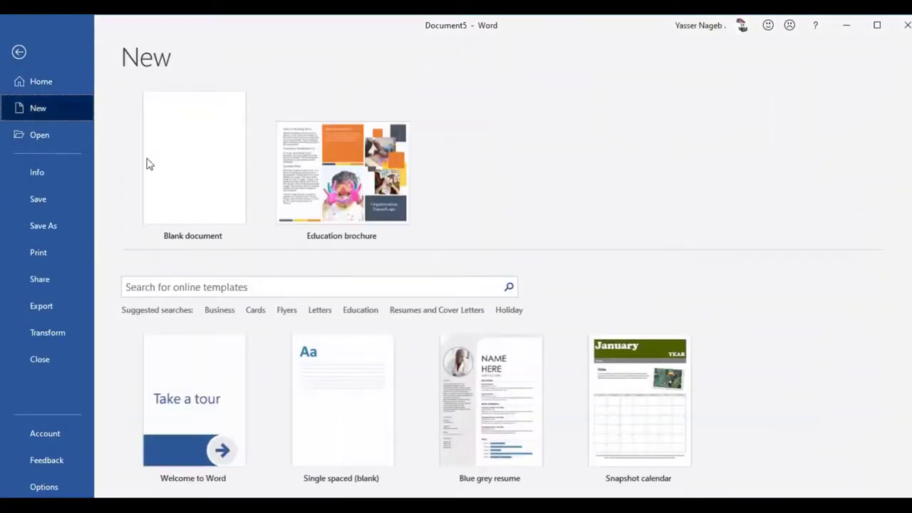
scroll(383, 316, down, 2)
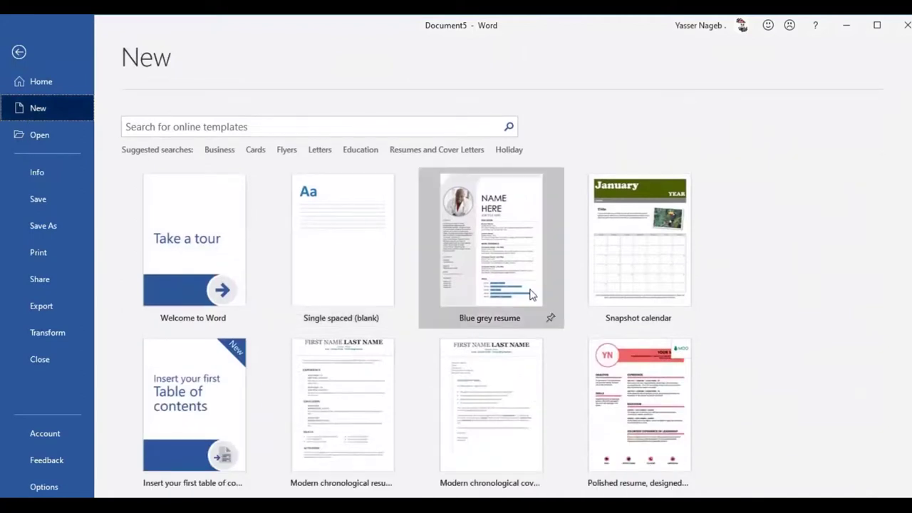
click(508, 255)
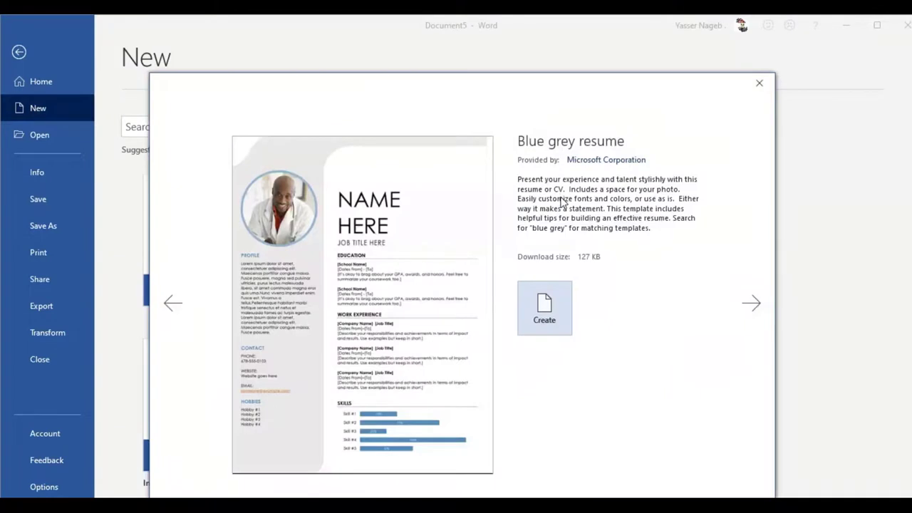
click(544, 321)
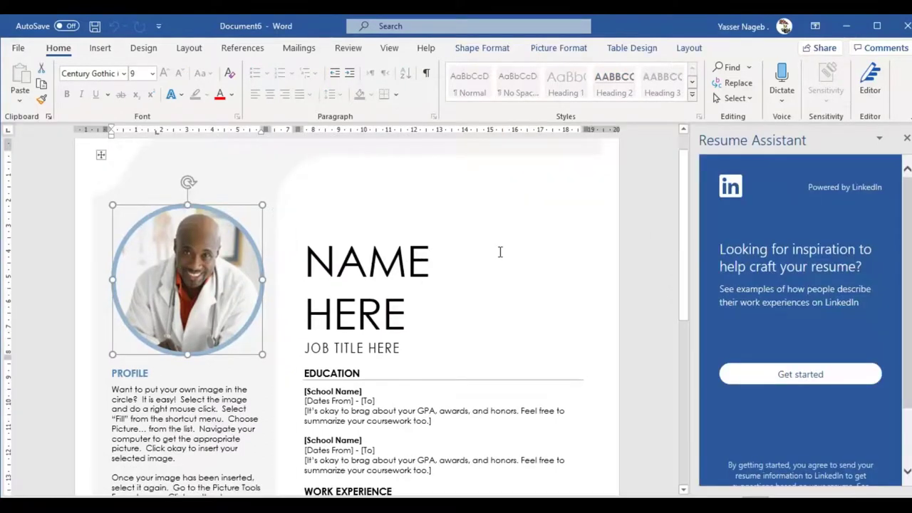
Step: Replace the NAME HERE placeholder at the top of the resume with the owner's full name
scroll(499, 252, down, 2)
click(428, 278)
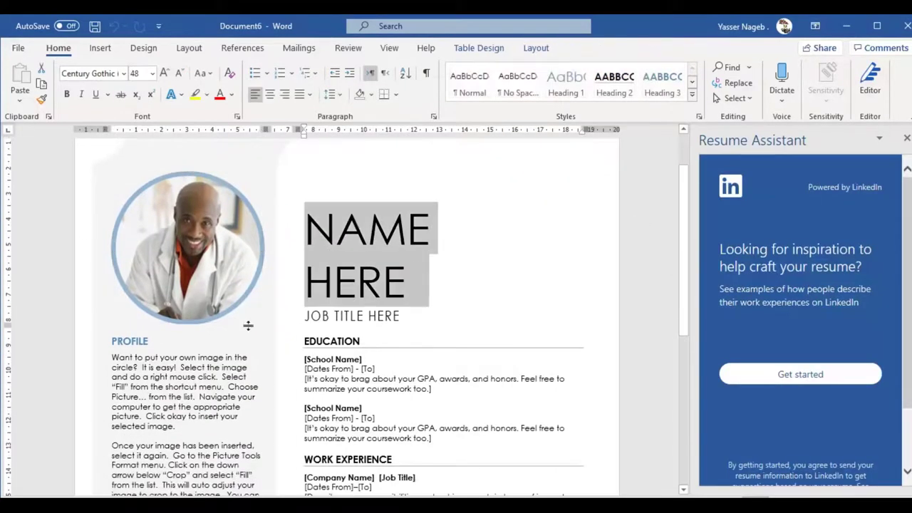
scroll(409, 252, down, 2)
scroll(389, 227, up, 1)
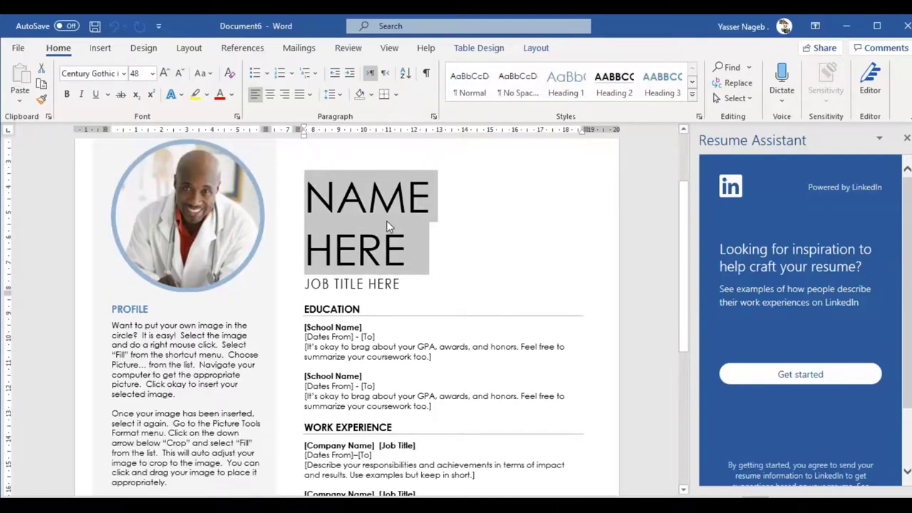
text(YASS)
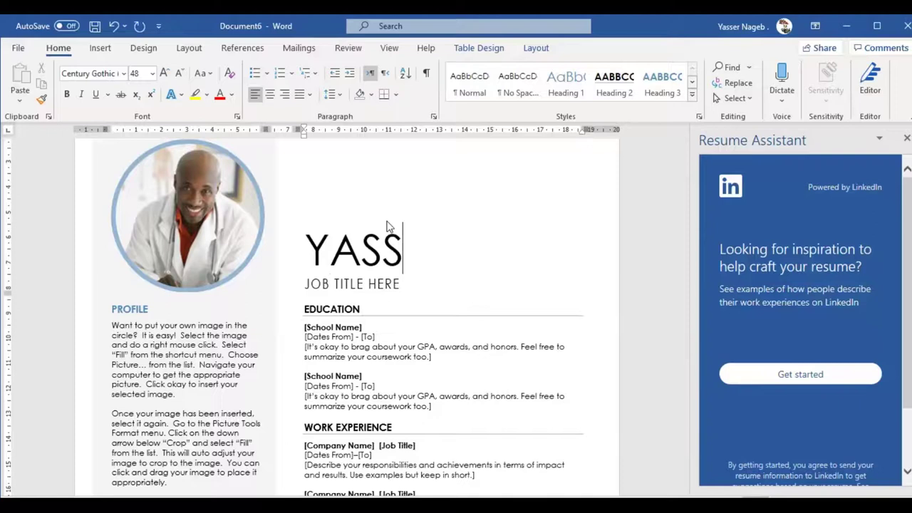
text(ER)
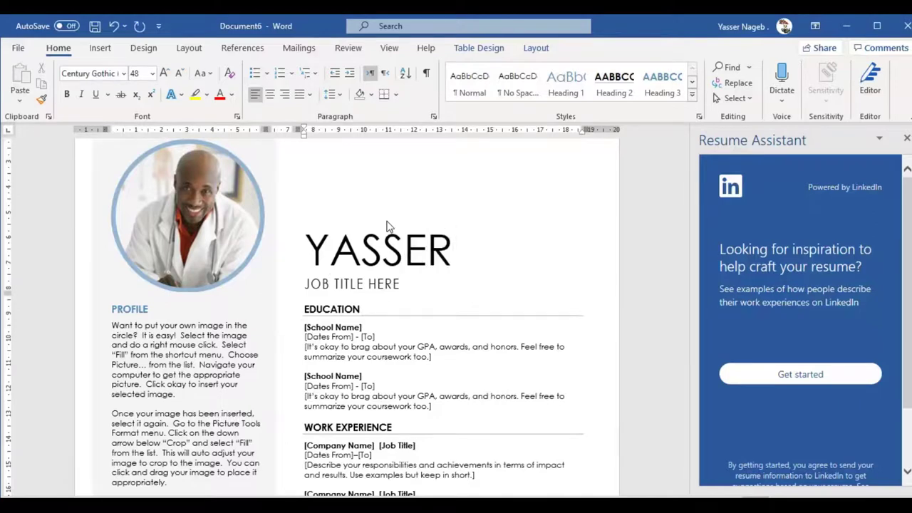
text( NA)
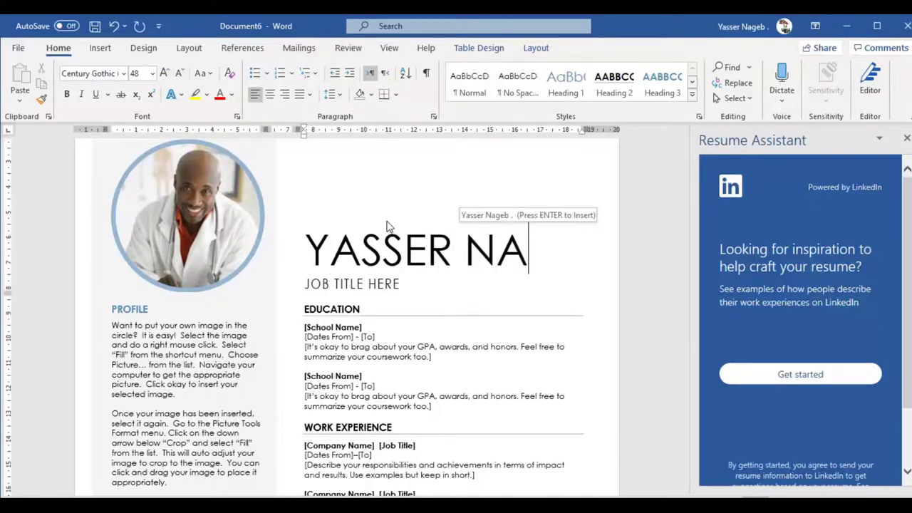
text(GEB)
Step: Select the education entries' [Dates From] placeholders and close the Resume Assistant side pane
scroll(398, 278, down, 3)
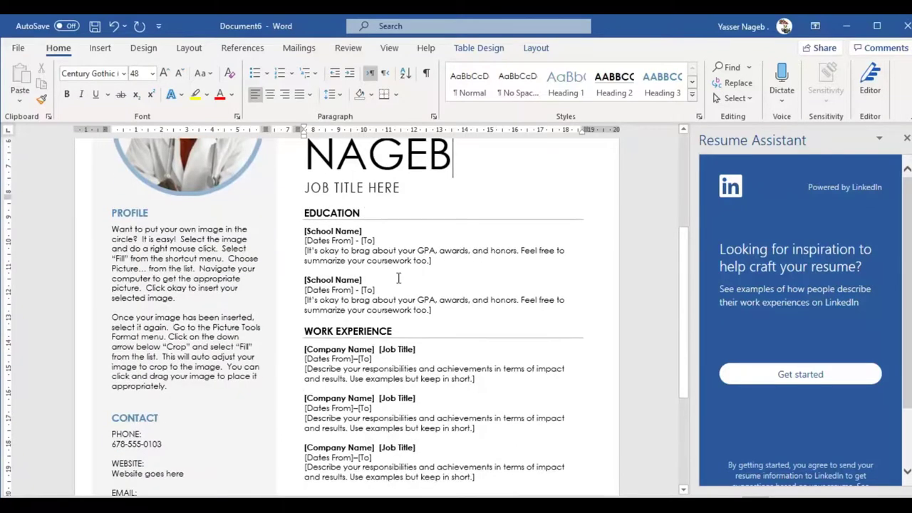
drag(342, 240, 345, 292)
click(344, 292)
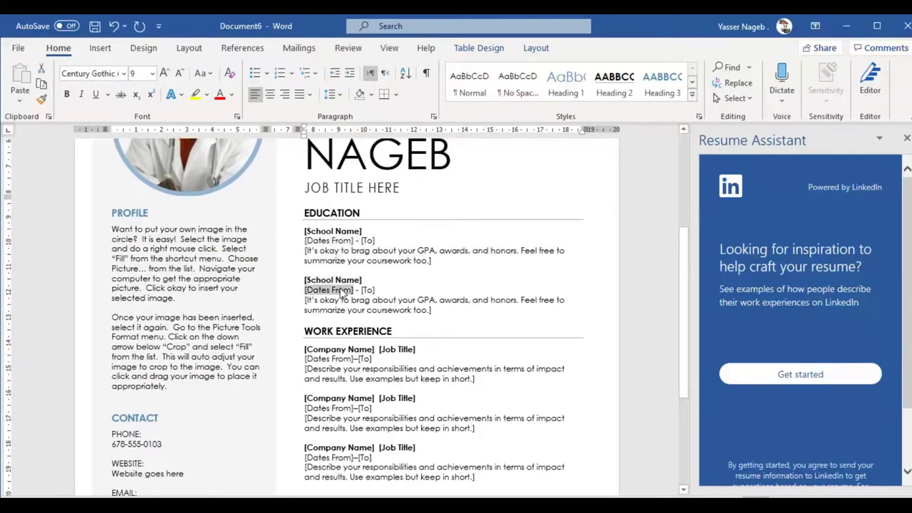
scroll(342, 298, down, 3)
scroll(357, 271, down, 2)
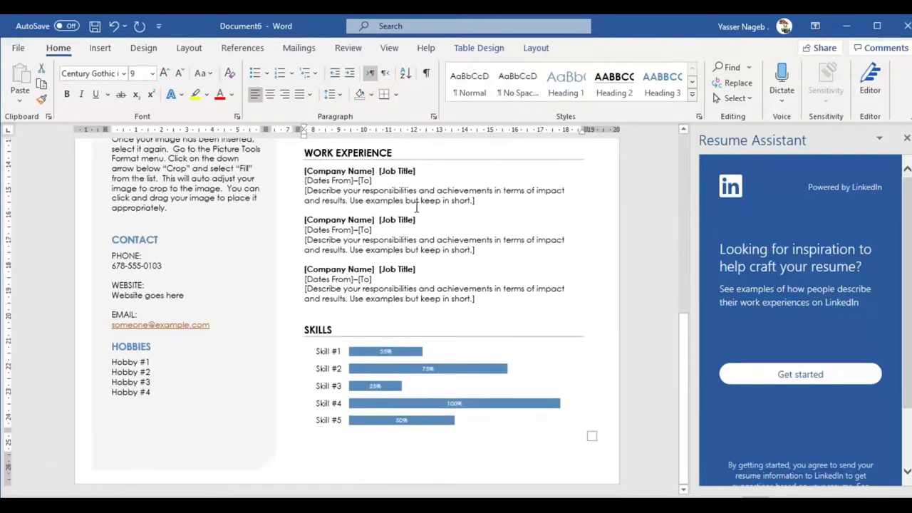
scroll(417, 205, up, 2)
scroll(417, 207, up, 3)
scroll(417, 207, up, 1)
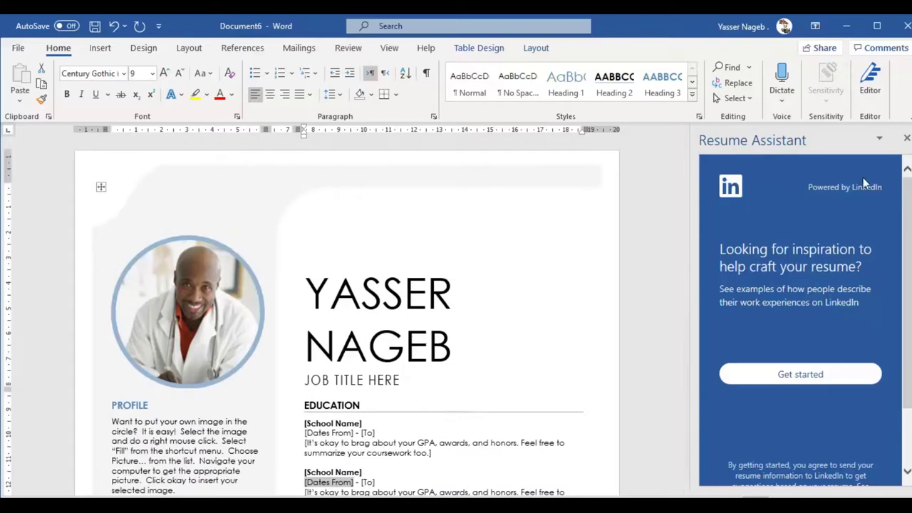
click(907, 139)
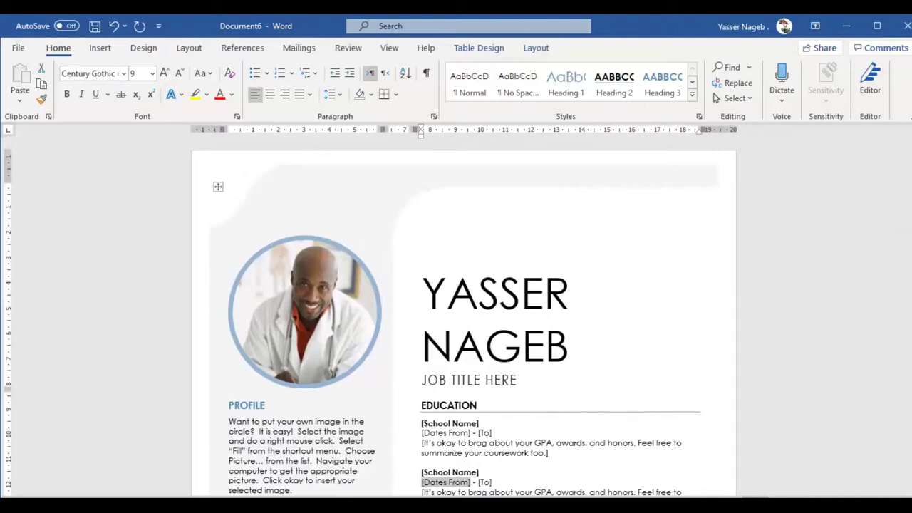
click(247, 478)
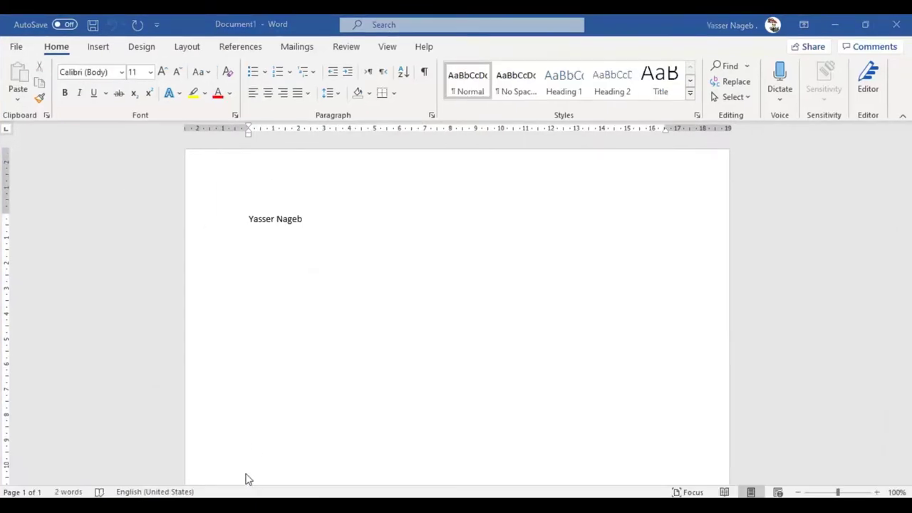